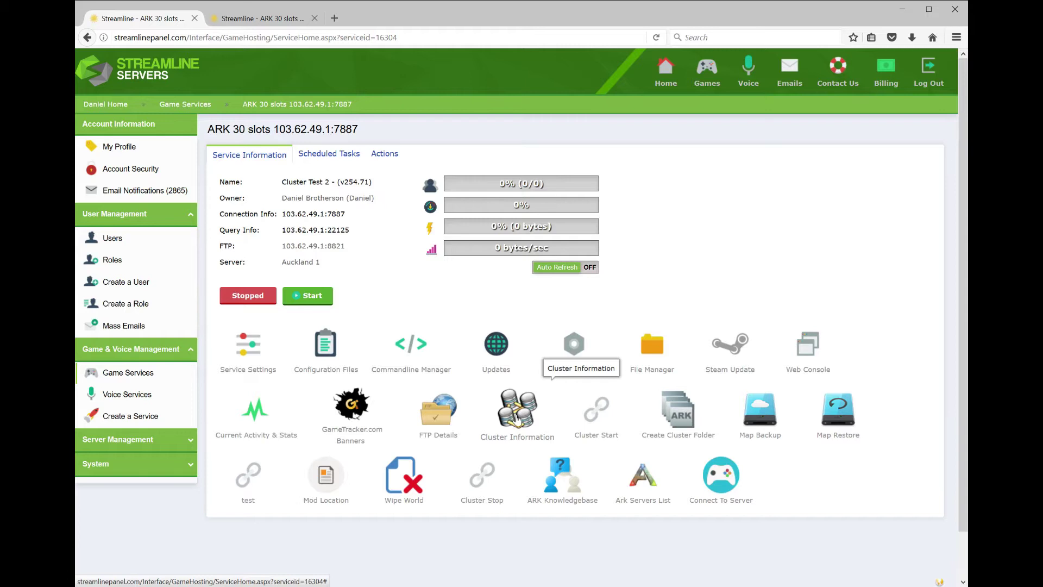
Run the Cluster Information script on both ARK services, Cluster Test 2 and Cluster Test.
left_click(518, 420)
left_click(481, 358)
key("ctrl+Tab")
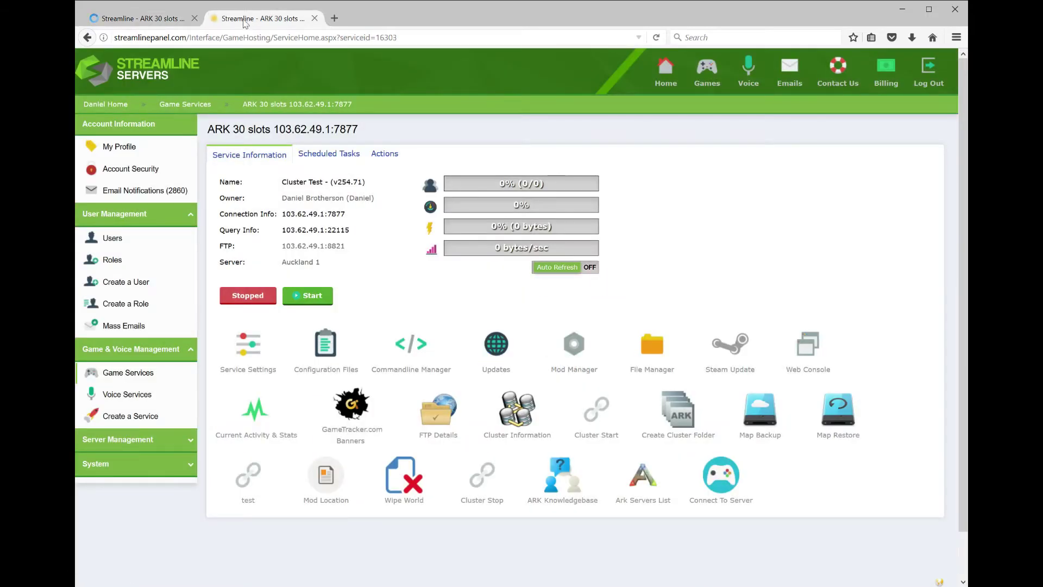
left_click(517, 410)
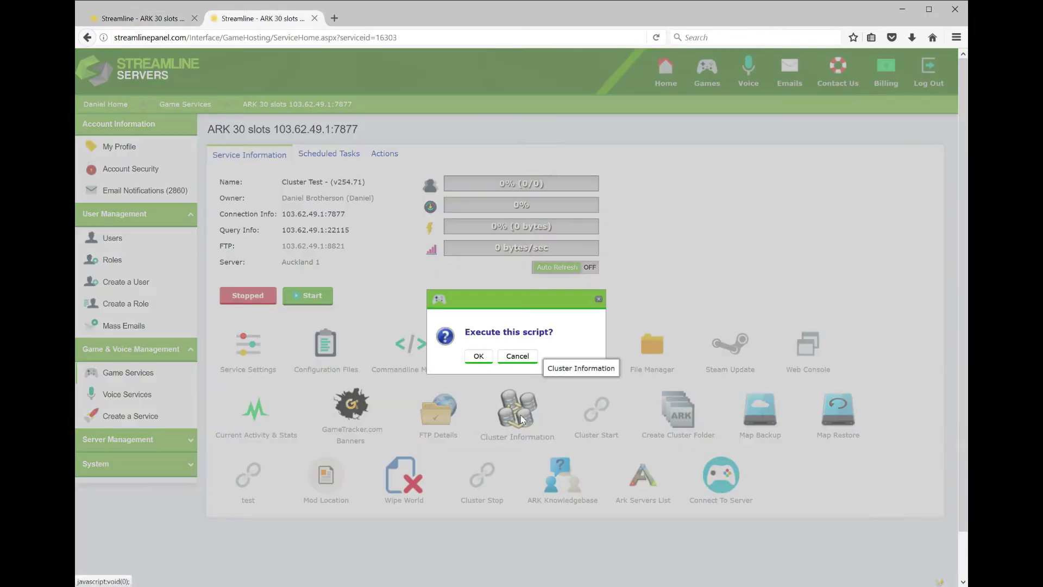
left_click(478, 360)
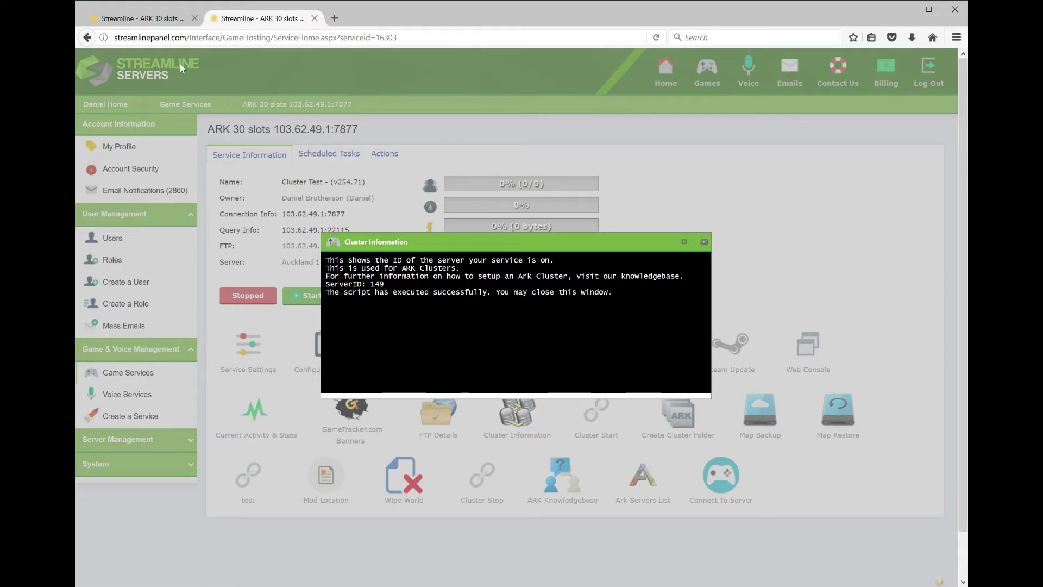
Compare the ServerID reported for both services and close the two Cluster Information outputs.
left_click(162, 26)
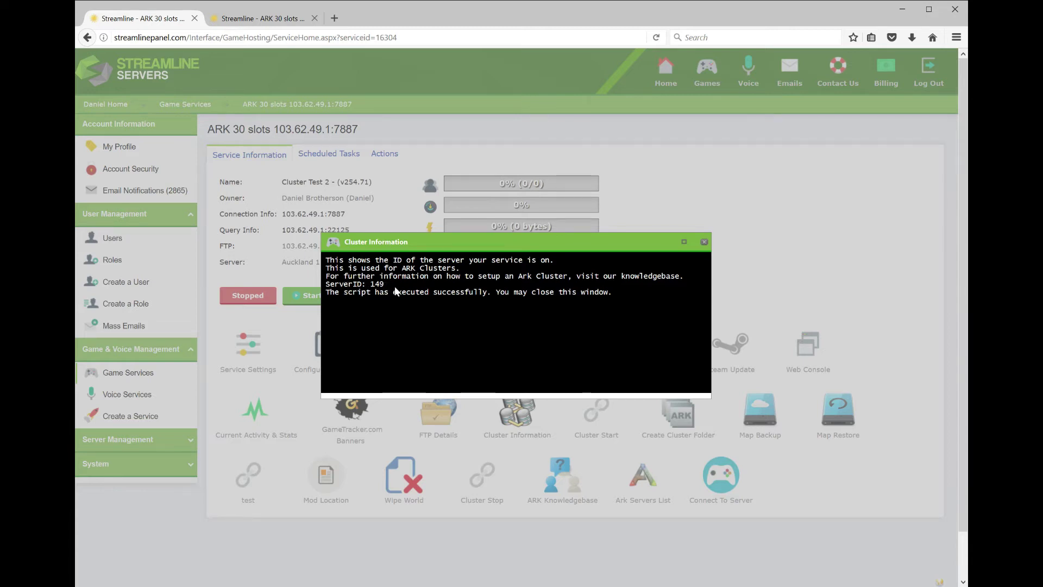
left_click(704, 241)
left_click(288, 21)
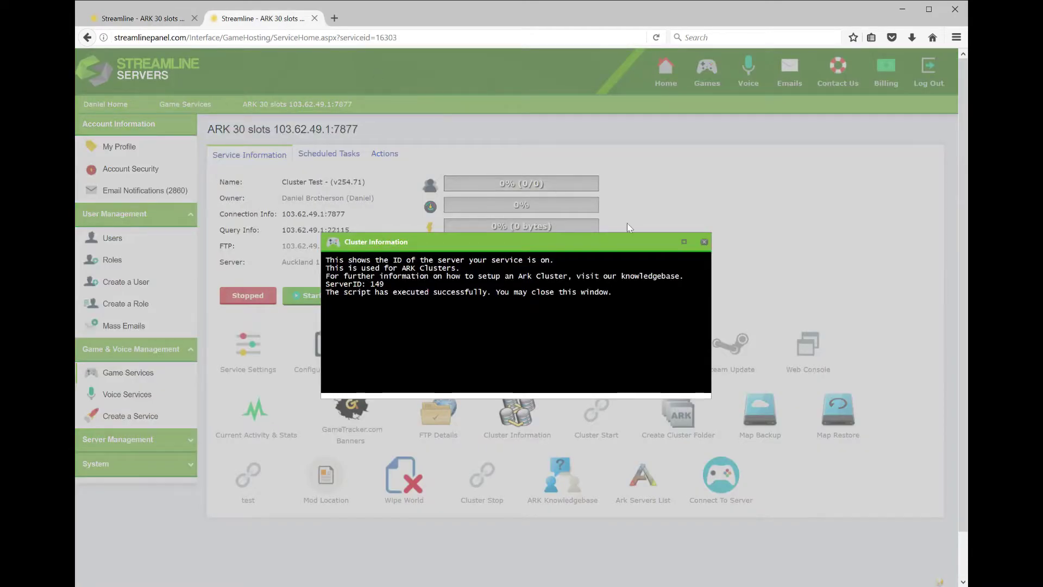
left_click(360, 140)
Create the cluster folder from the Cluster Test 2 service, copy the reported cluster directory path and close the output.
left_click(171, 20)
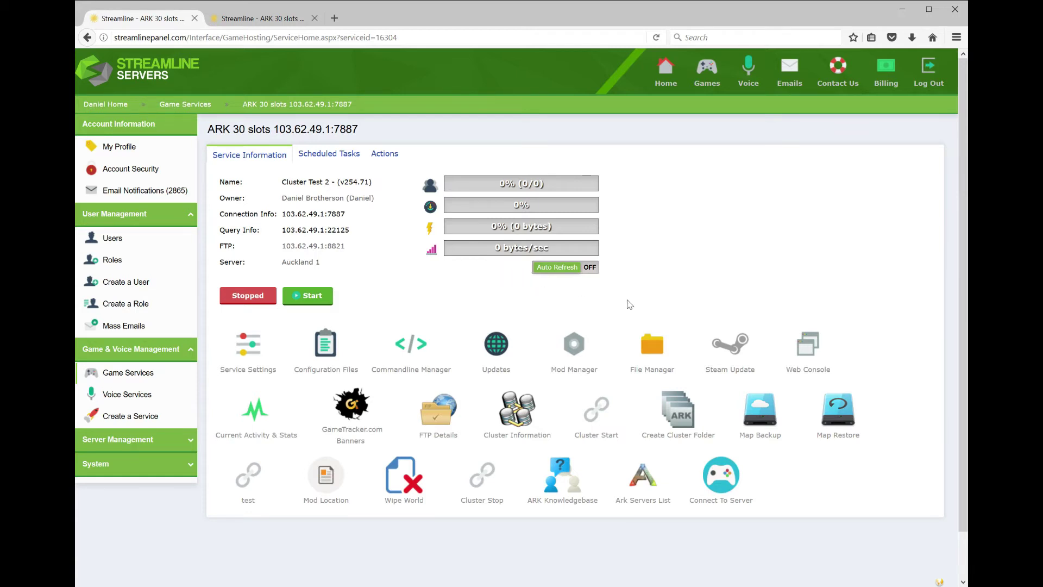
left_click(680, 417)
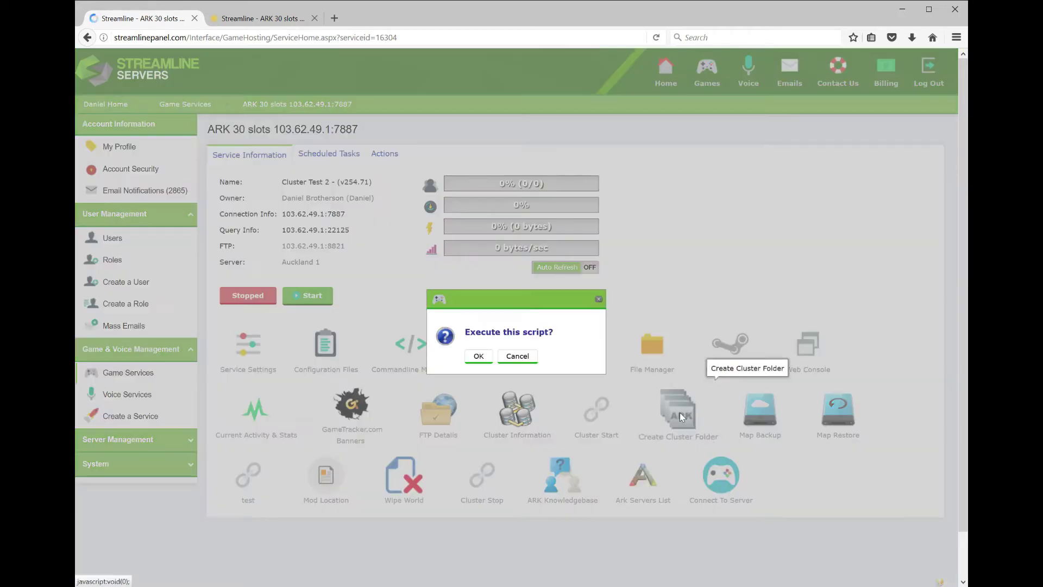
left_click(479, 357)
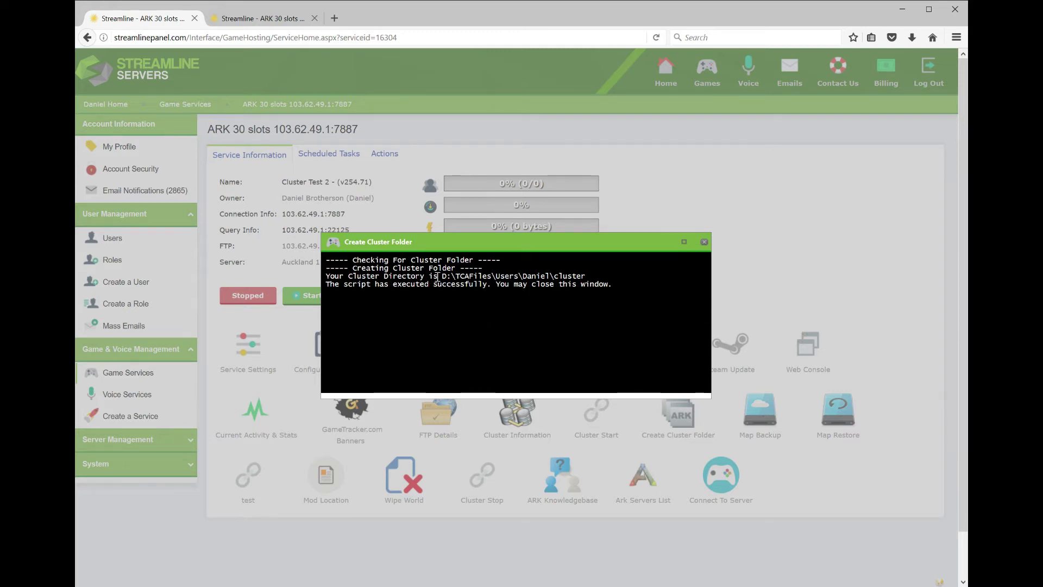
left_click_drag(442, 276, 588, 282)
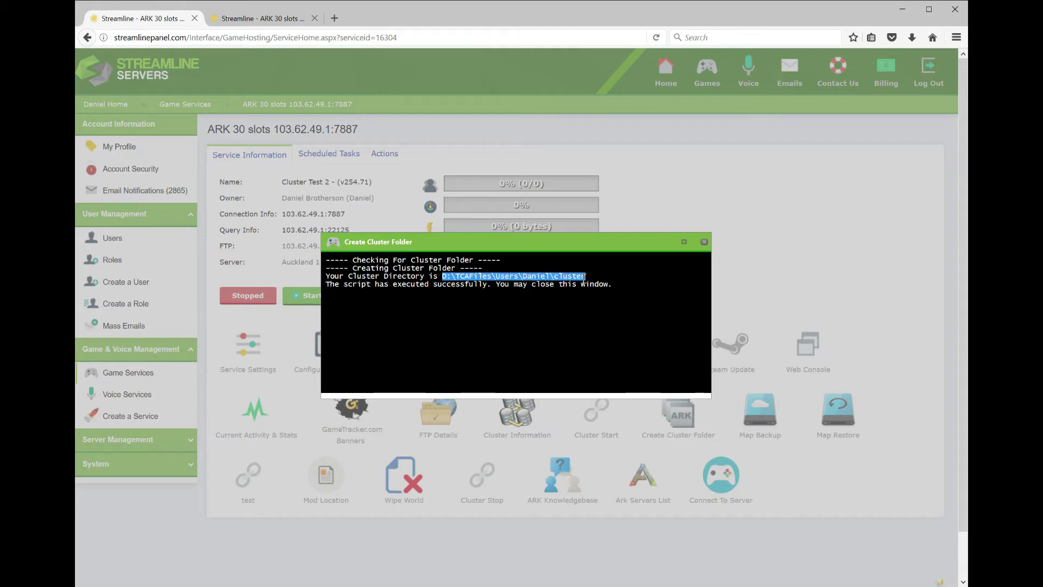
left_click(705, 243)
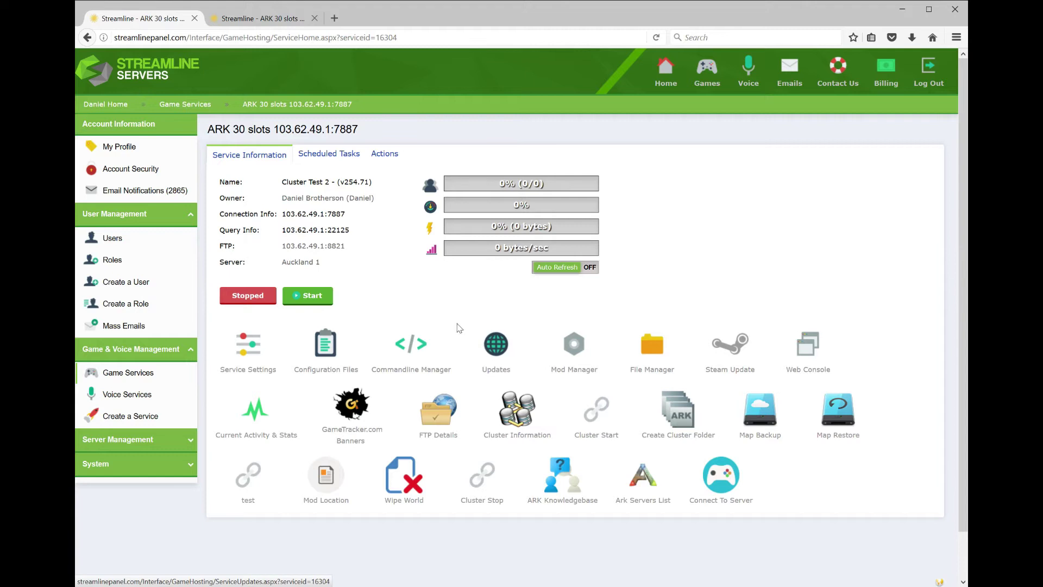
Start a new custom commandline for Cluster Test 2 with the description Cluster.
left_click(412, 350)
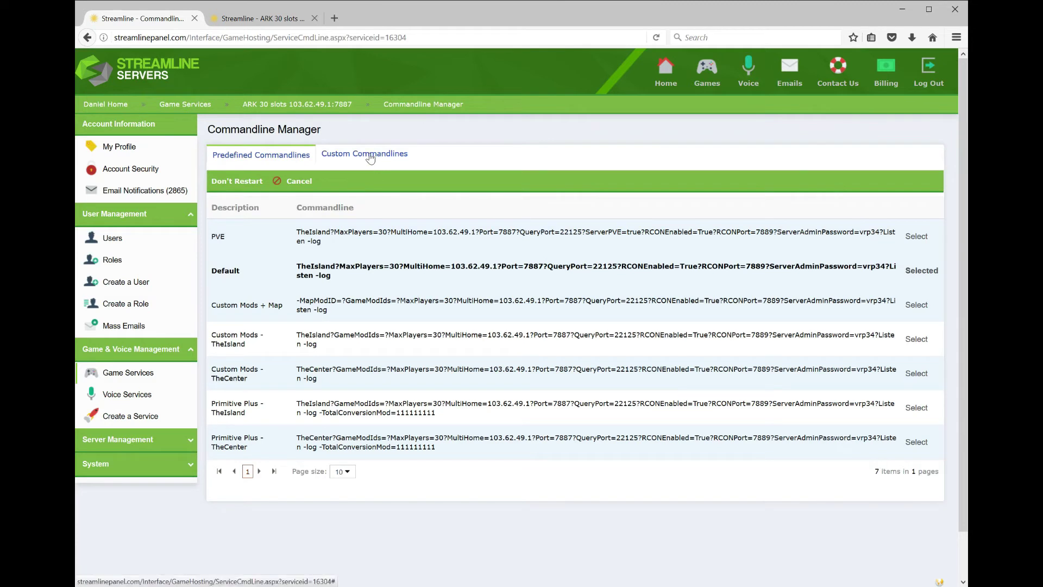
left_click(393, 157)
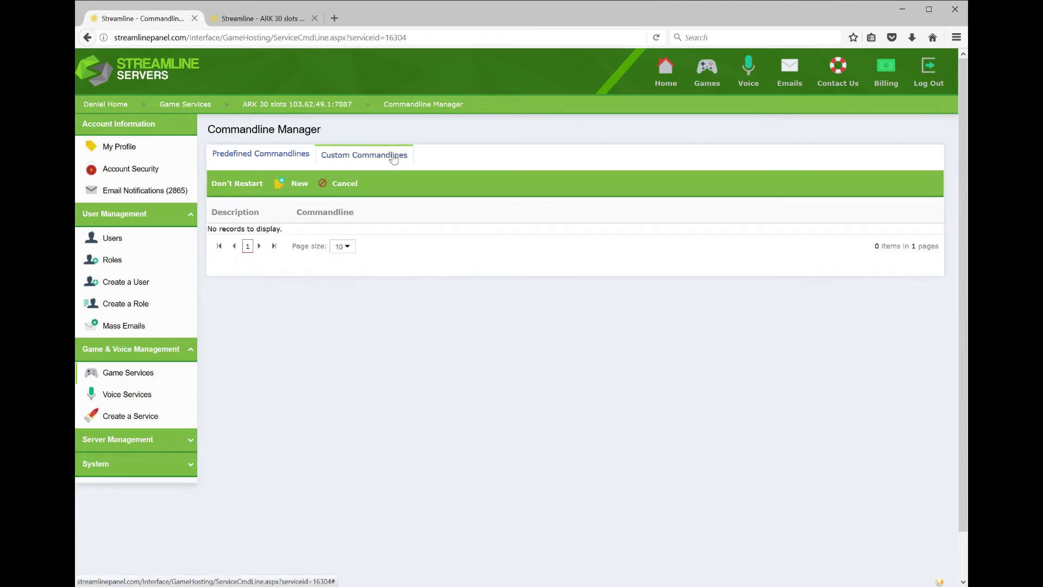
left_click(298, 191)
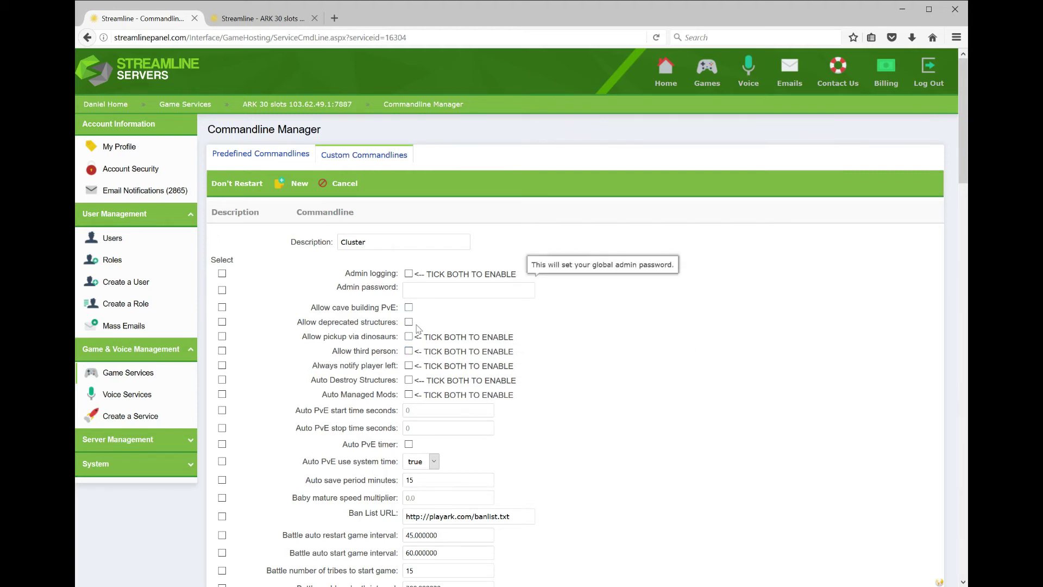
Enable the Cluster Directory option and enter the path of the newly created cluster folder.
scroll(513, 383, "down", 3)
scroll(513, 383, "down", 1)
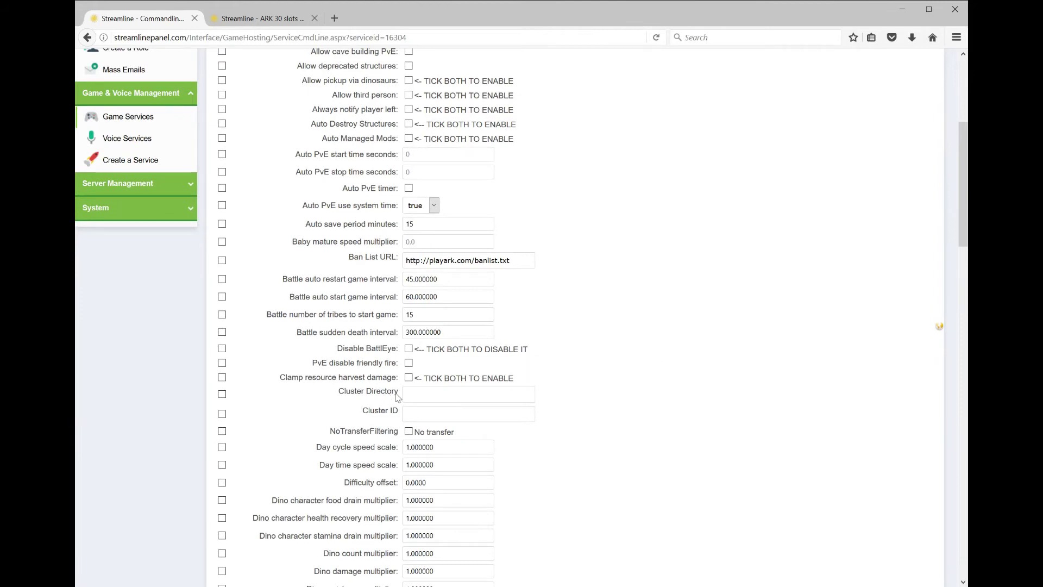
left_click(222, 394)
left_click(429, 394)
type("D:\\TCAFiles\\Users\\Daniel\\cluster")
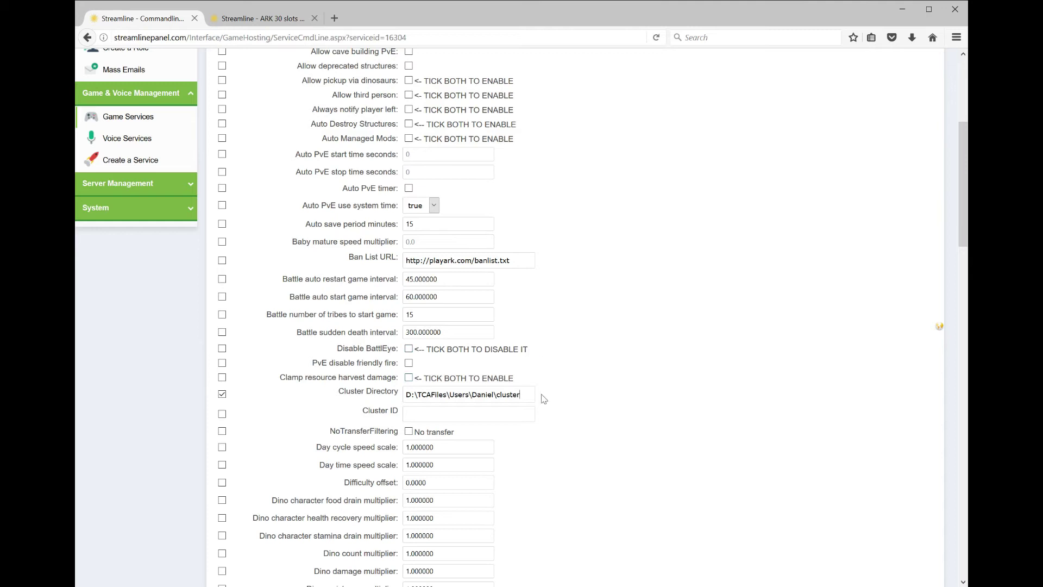
Run Cluster Information on the Cluster Test service to check the cluster directory, and close the output.
left_click(278, 19)
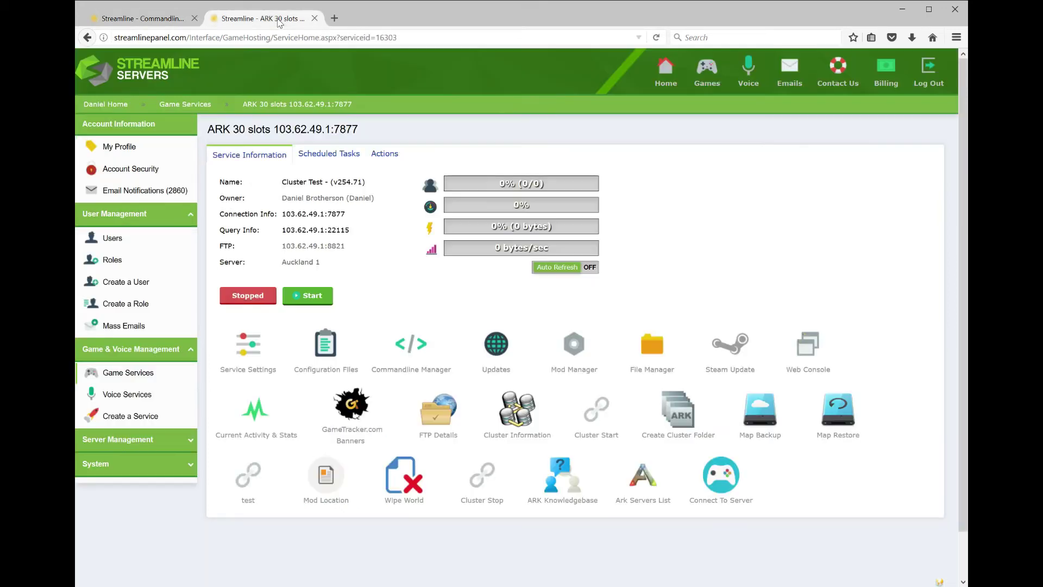
left_click(514, 416)
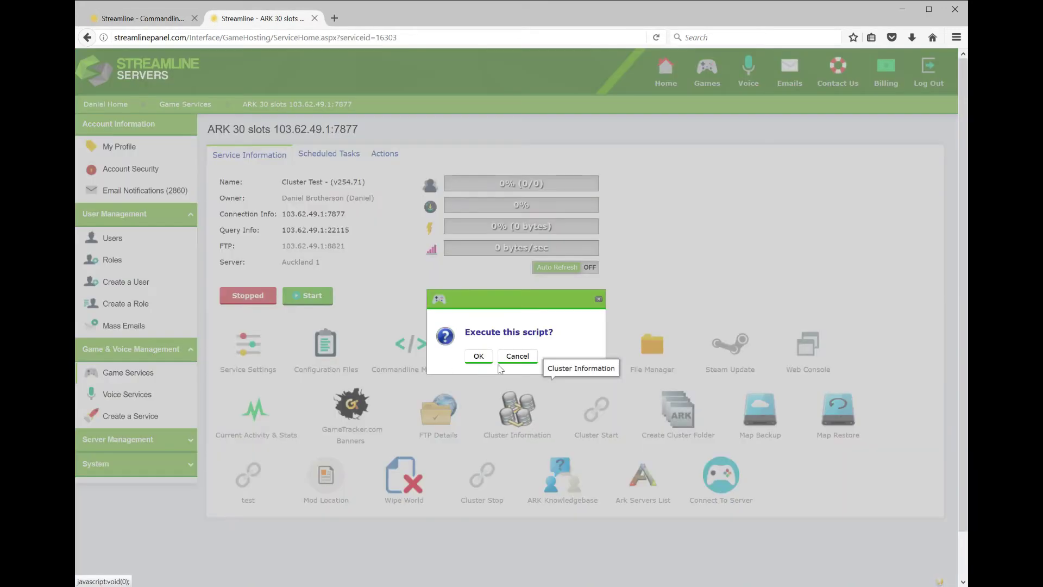
left_click(481, 358)
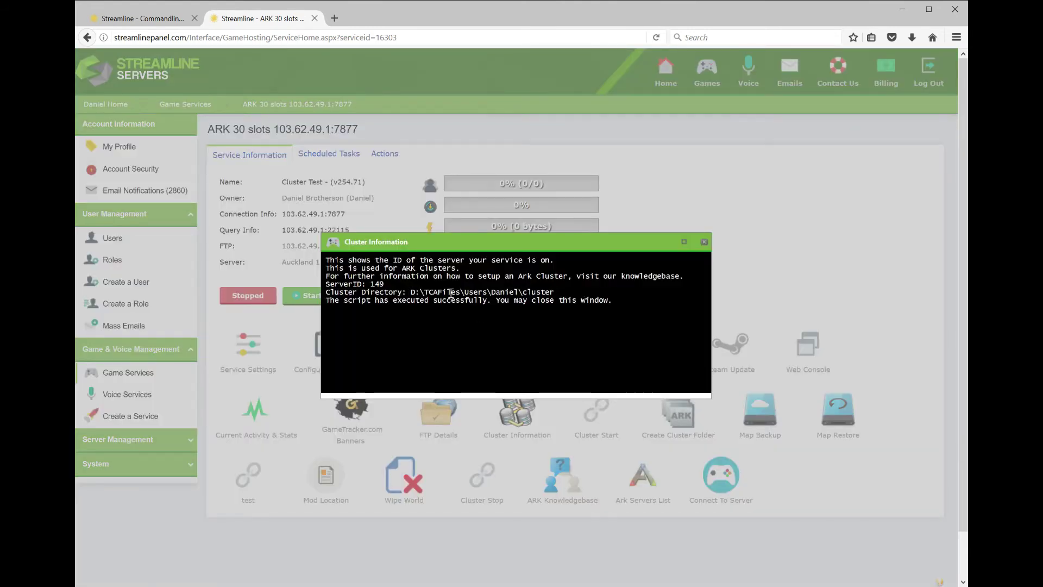
left_click(703, 244)
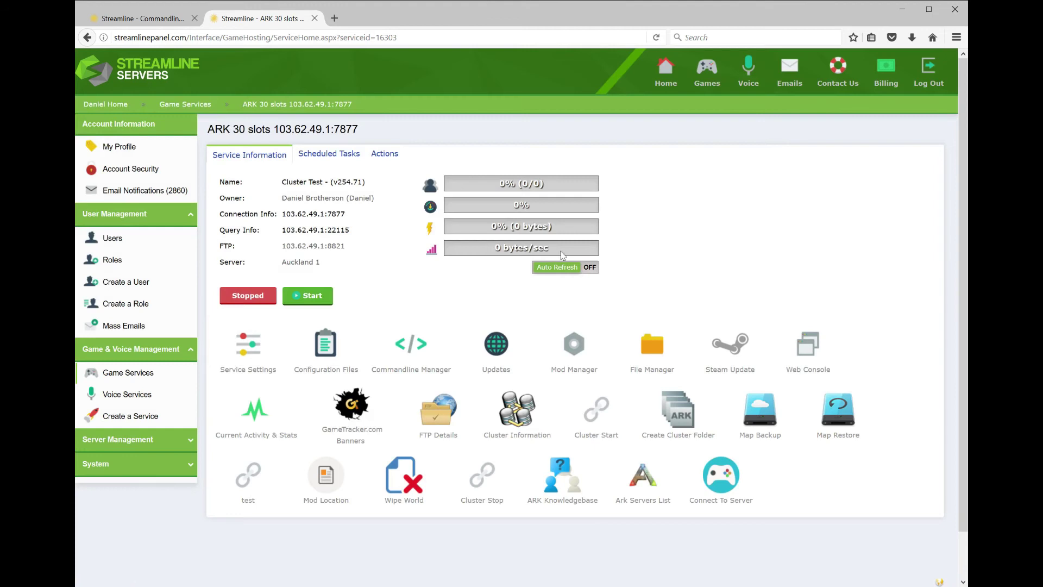
In the Cluster Test 2 commandline, enable Cluster ID with the value streamlinecluster and enable NoTransferFiltering.
left_click(162, 20)
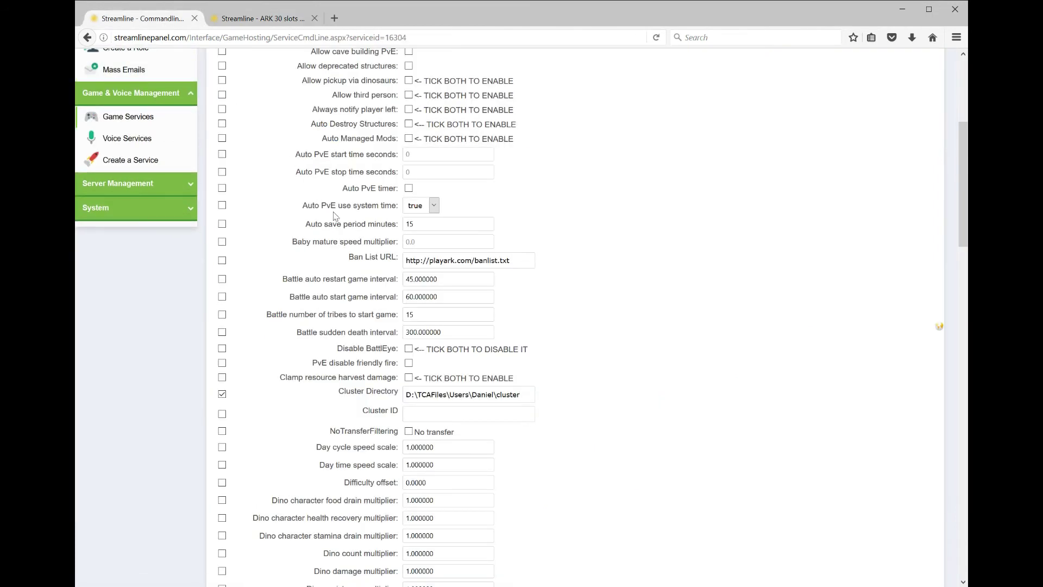
left_click(222, 415)
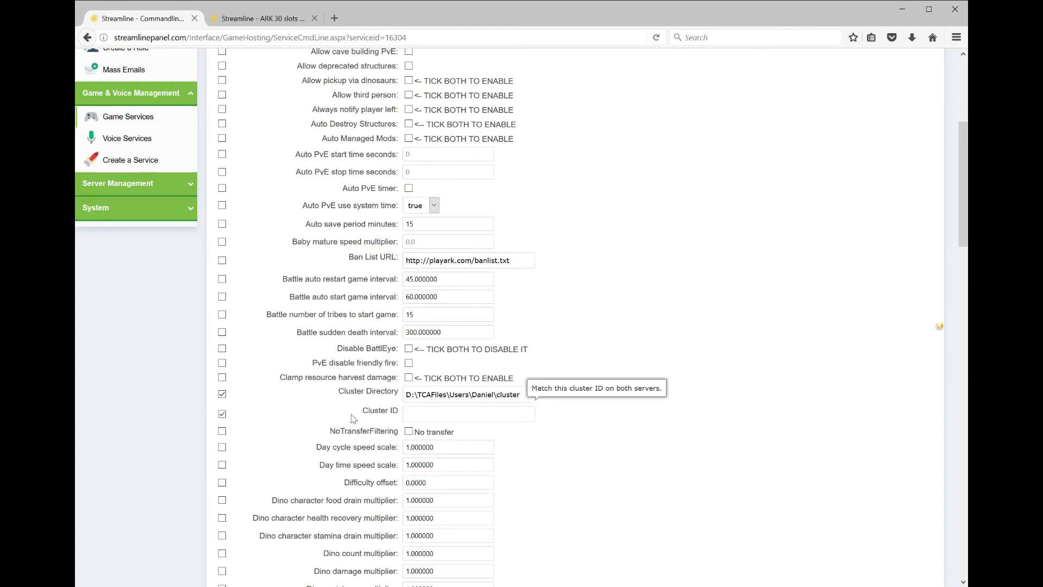
left_click(407, 412)
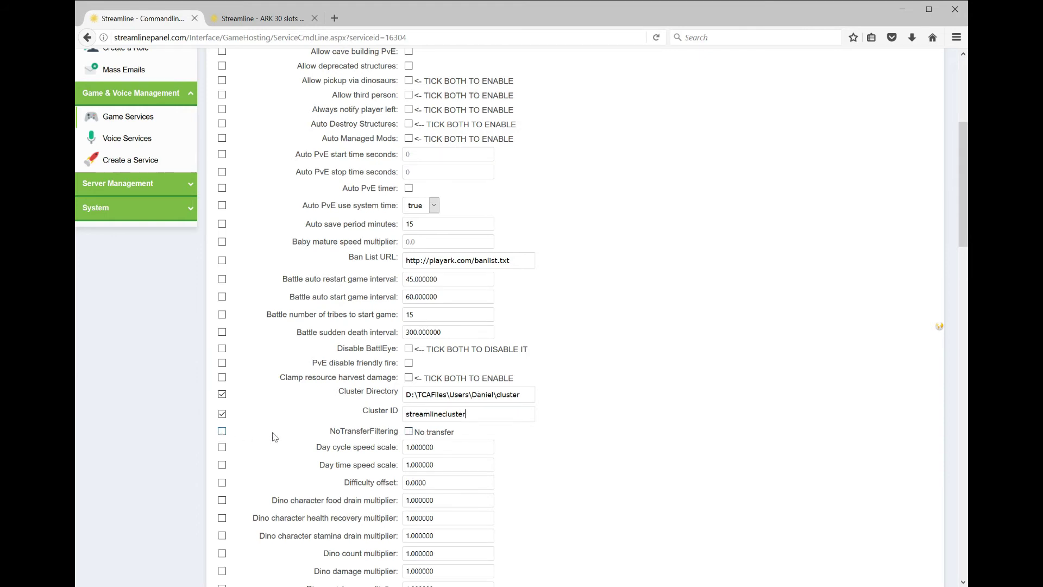
left_click(222, 432)
Save the Cluster commandline and select it as the one used by Cluster Test 2.
scroll(514, 453, "down", 20)
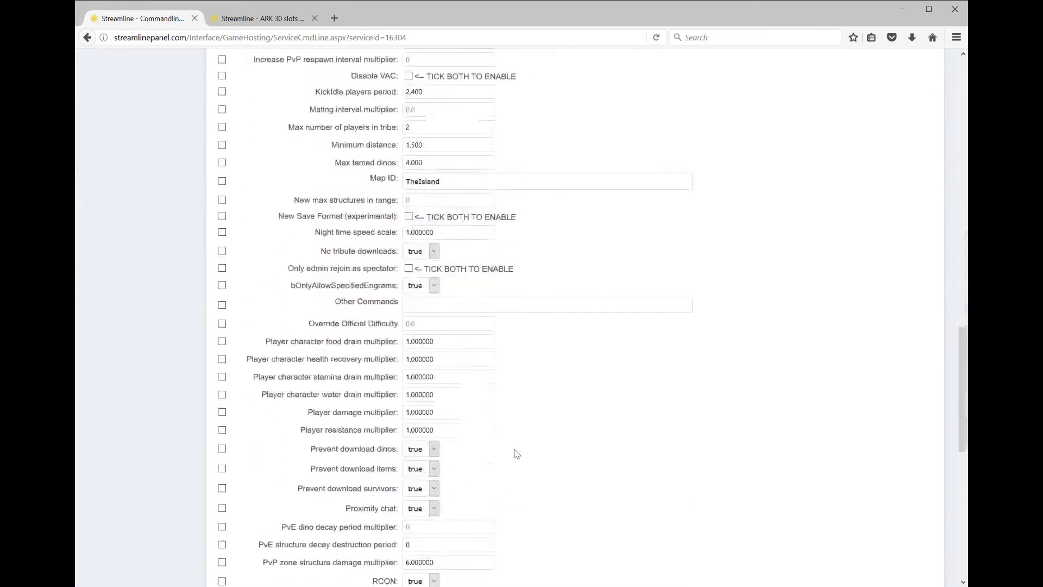
left_click(456, 473)
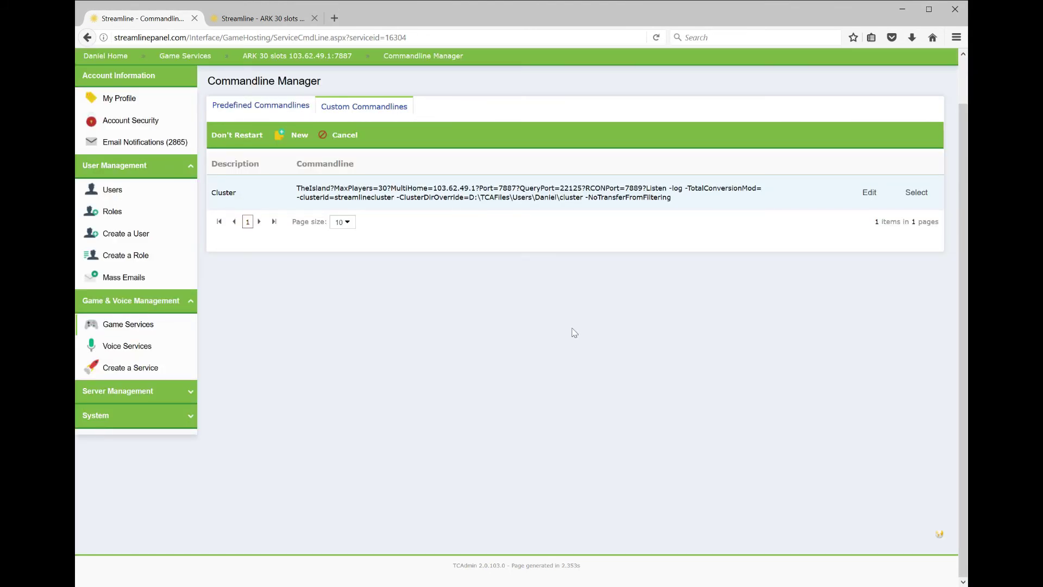
left_click(917, 193)
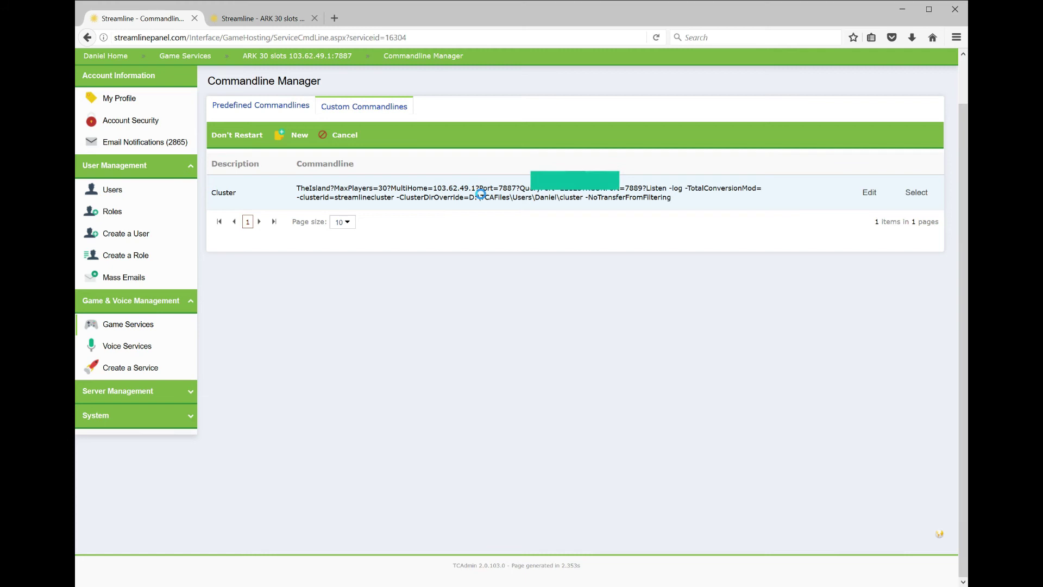
Start a custom commandline named Cluster for the Cluster Test service, with the same cluster directory, Cluster ID streamlinecluster and NoTransferFiltering enabled.
left_click(286, 19)
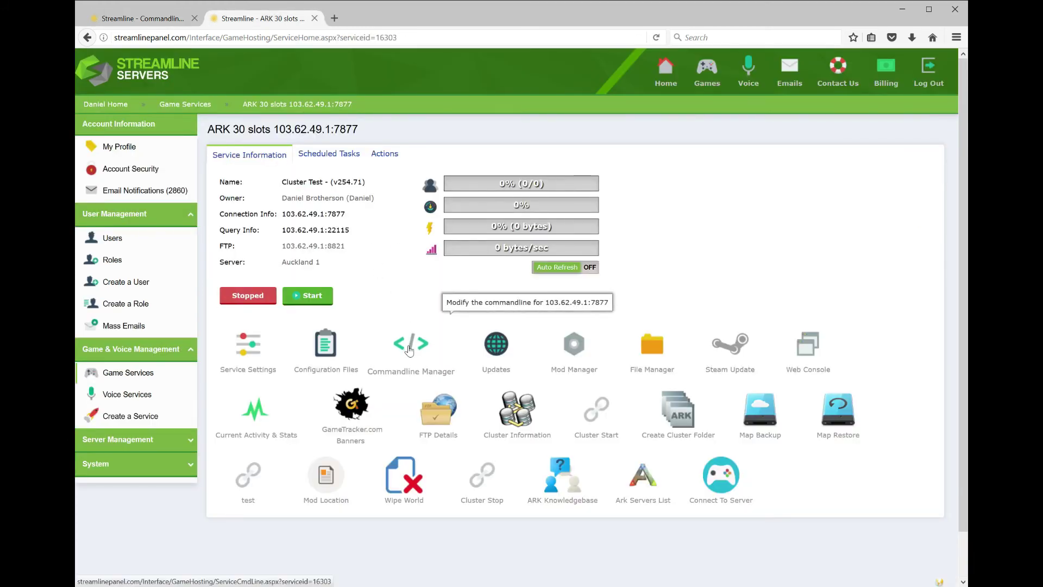
left_click(411, 348)
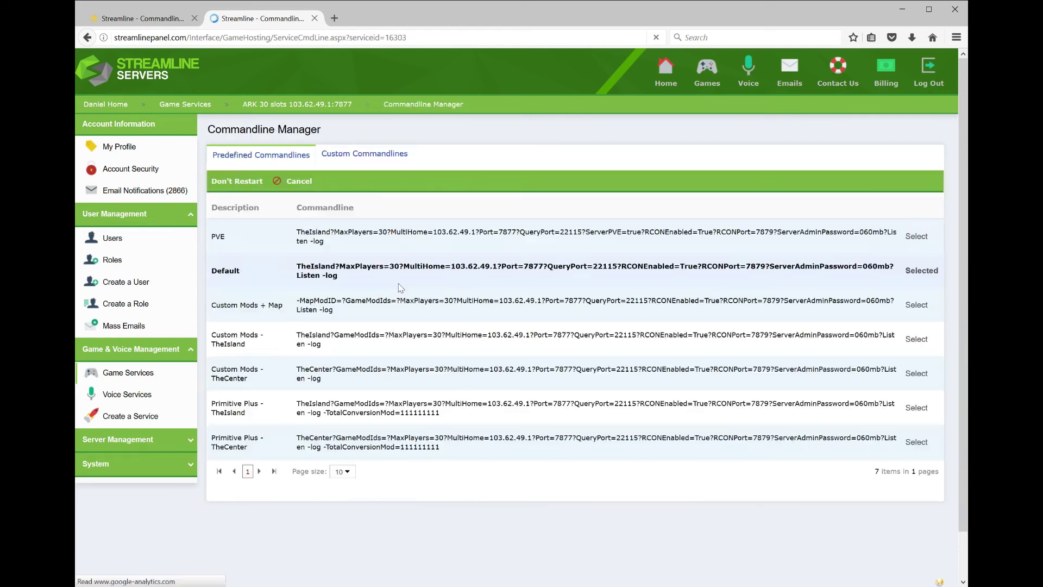
left_click(357, 155)
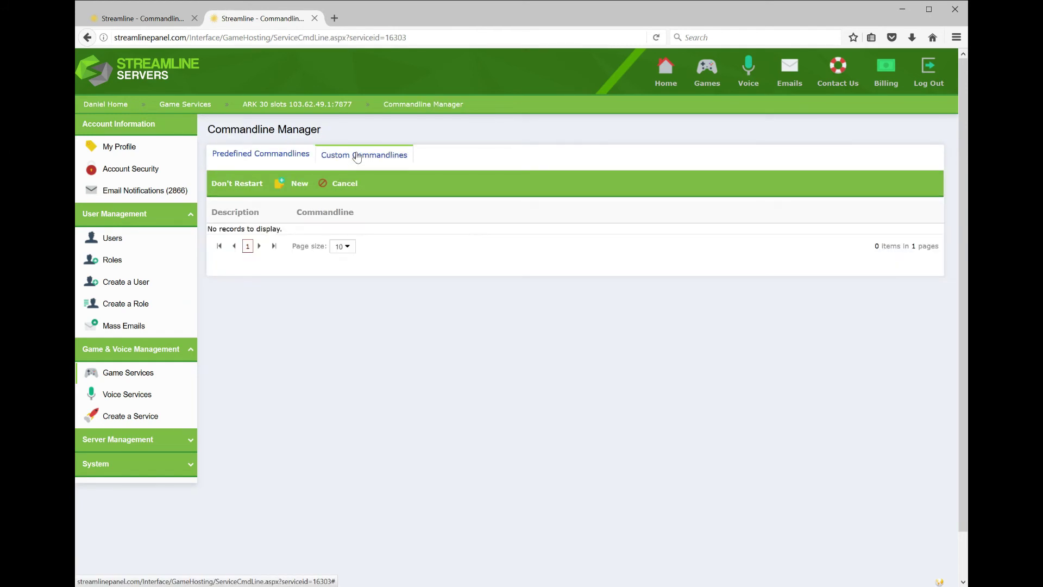
left_click(297, 183)
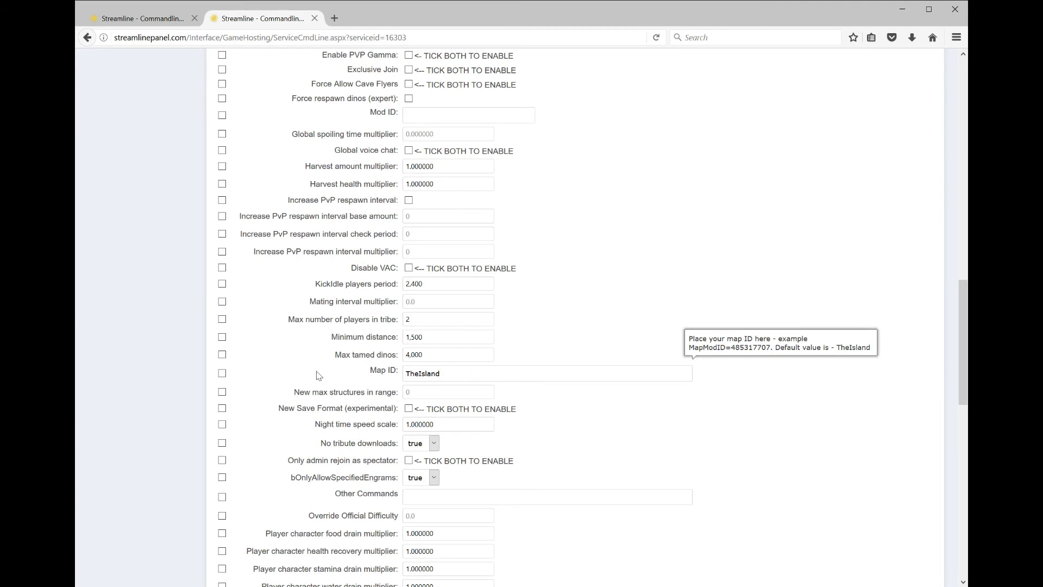
Set the Map ID to ScorchedEarth_P and save the Cluster Test service's commandline.
left_click_drag(454, 372, 401, 373)
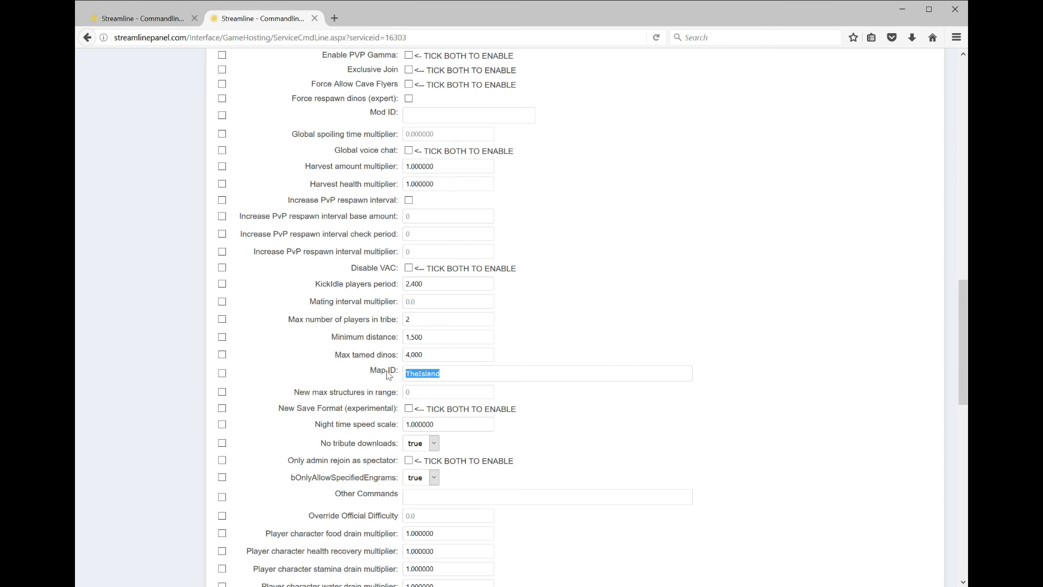
type("ScorchedEarth_P")
scroll(442, 376, "down", 12)
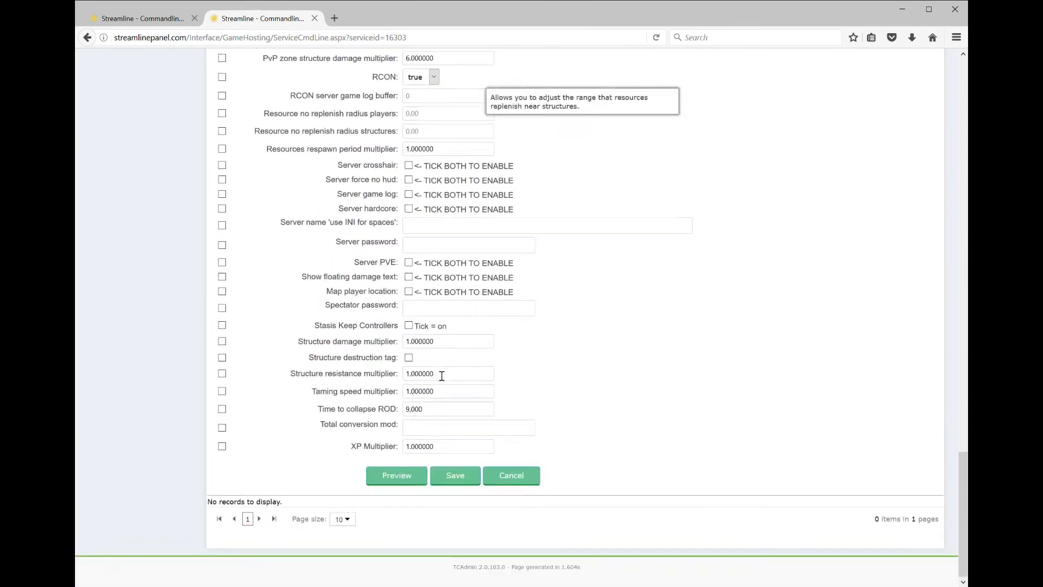
left_click(462, 474)
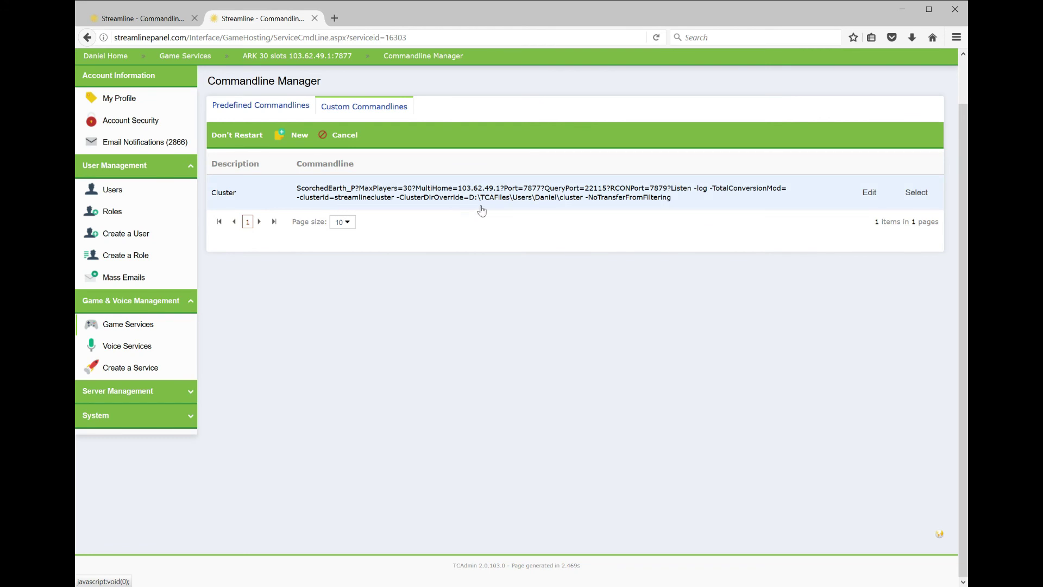
Compare the Cluster commandlines of both services and select the ScorchedEarth_P one for the Cluster Test service.
left_click(170, 21)
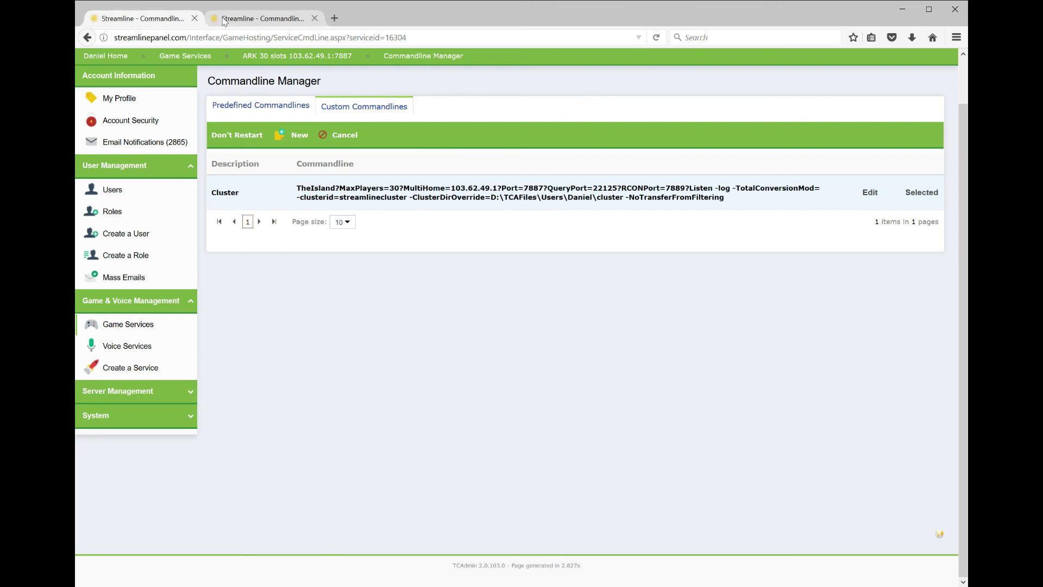
left_click(286, 21)
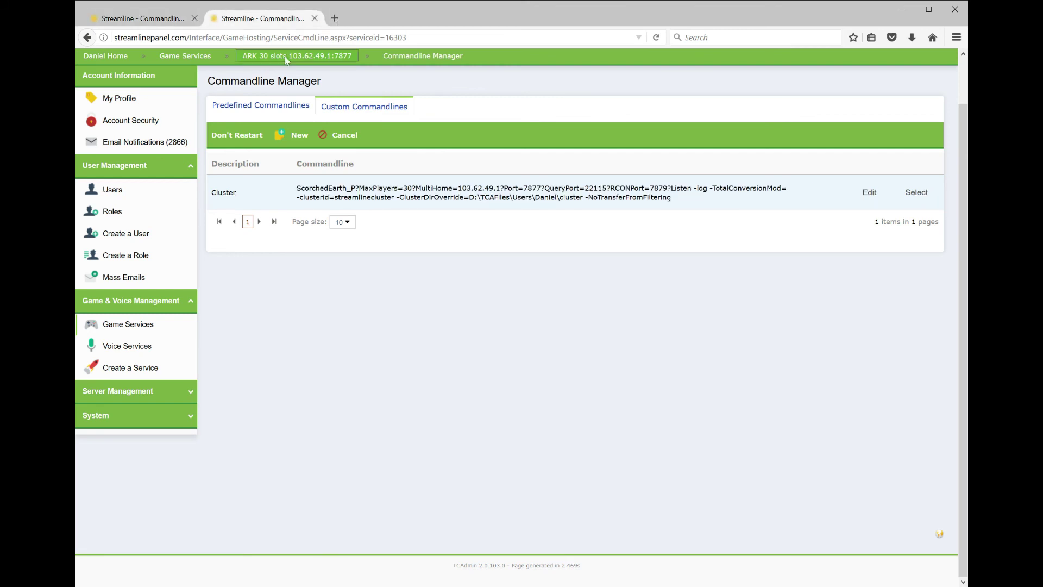
left_click(923, 195)
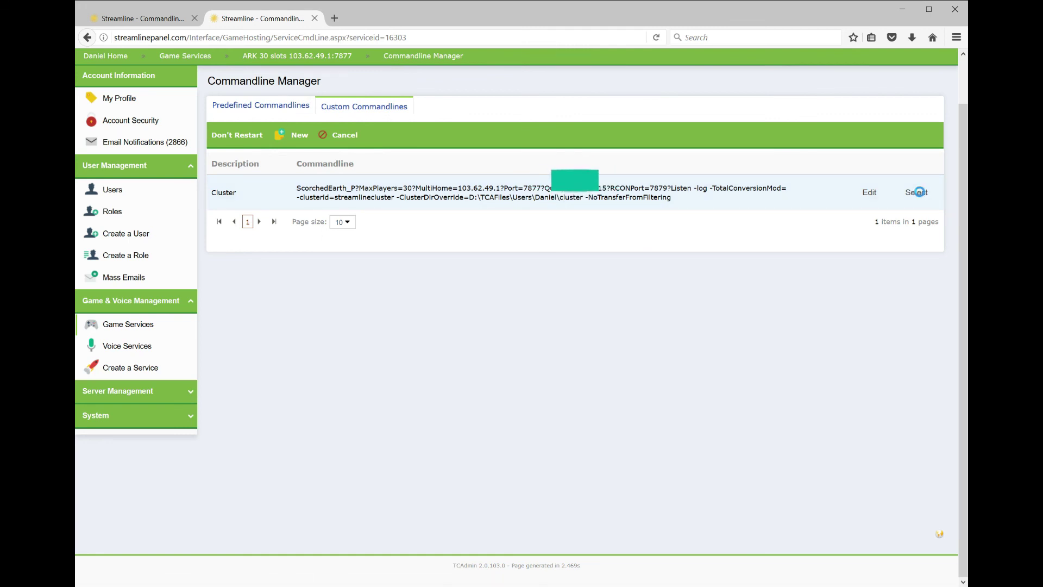
scroll(604, 333, "up", 2)
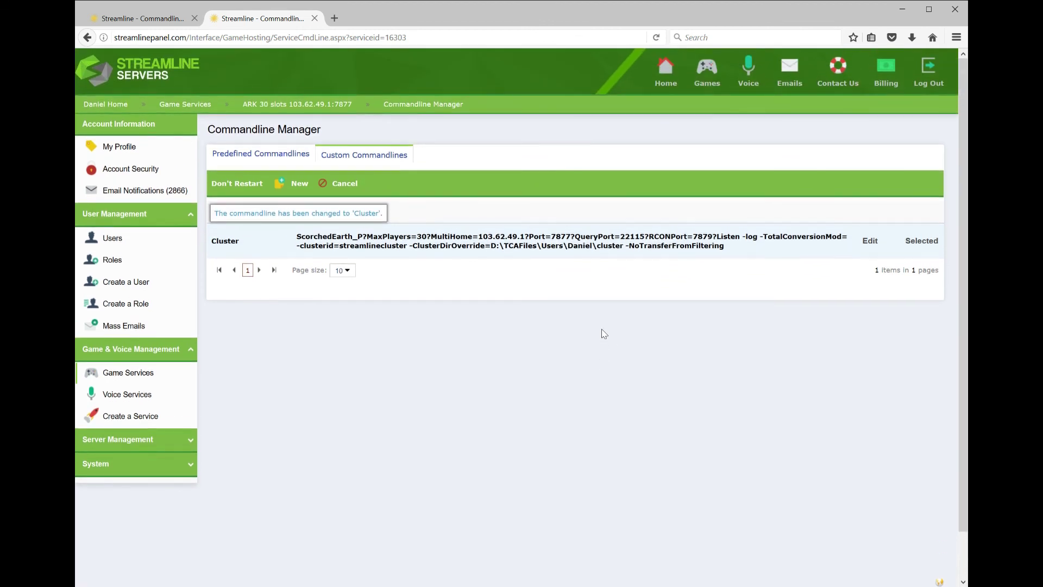